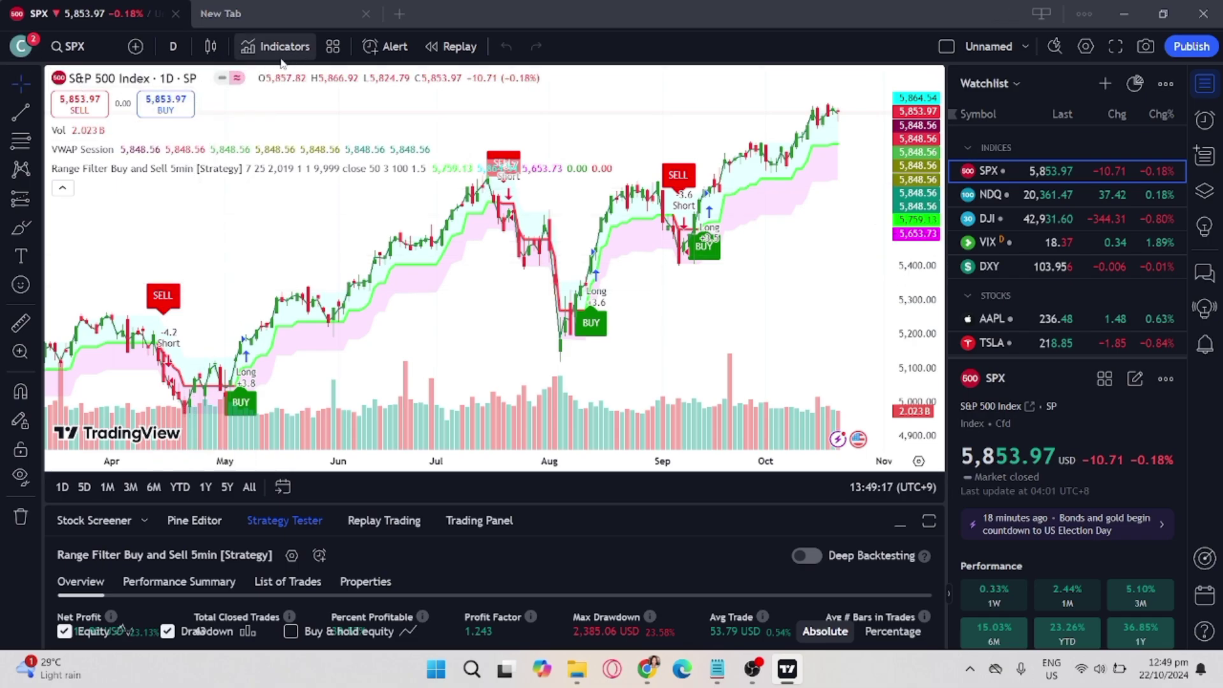
Search indicators, metrics and strategies for NASDAQ to list community Nasdaq scripts
left_click(282, 59)
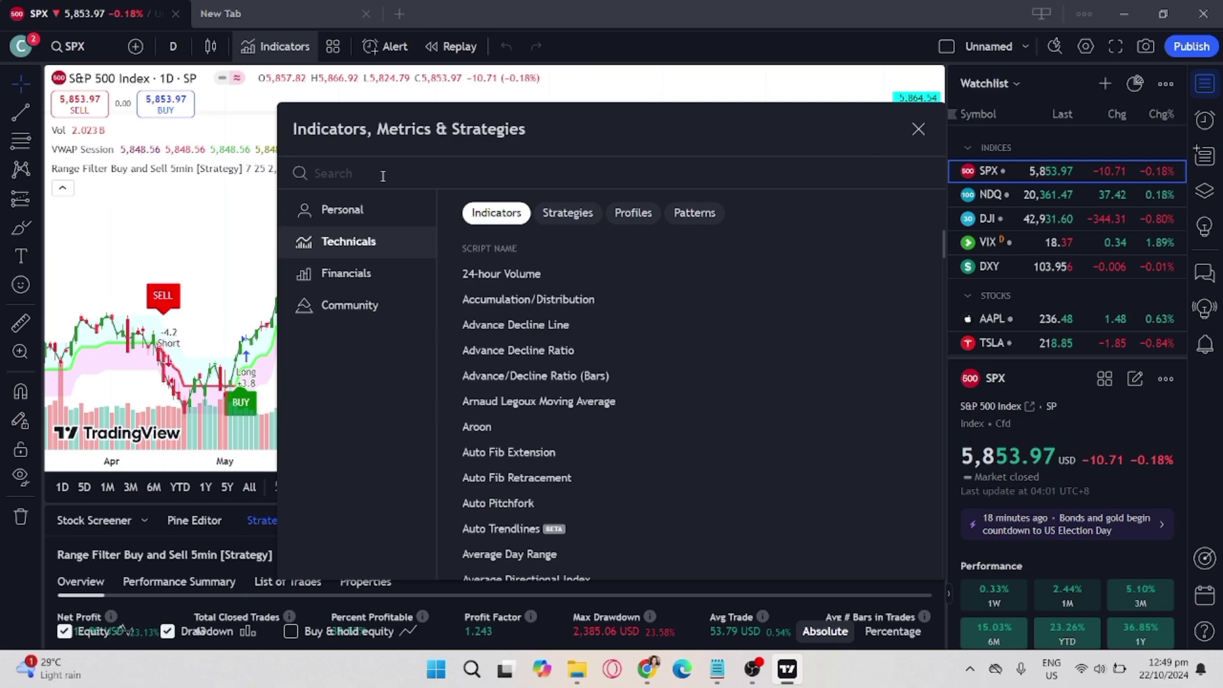
key("Caps_Lock")
type("NASDAQ")
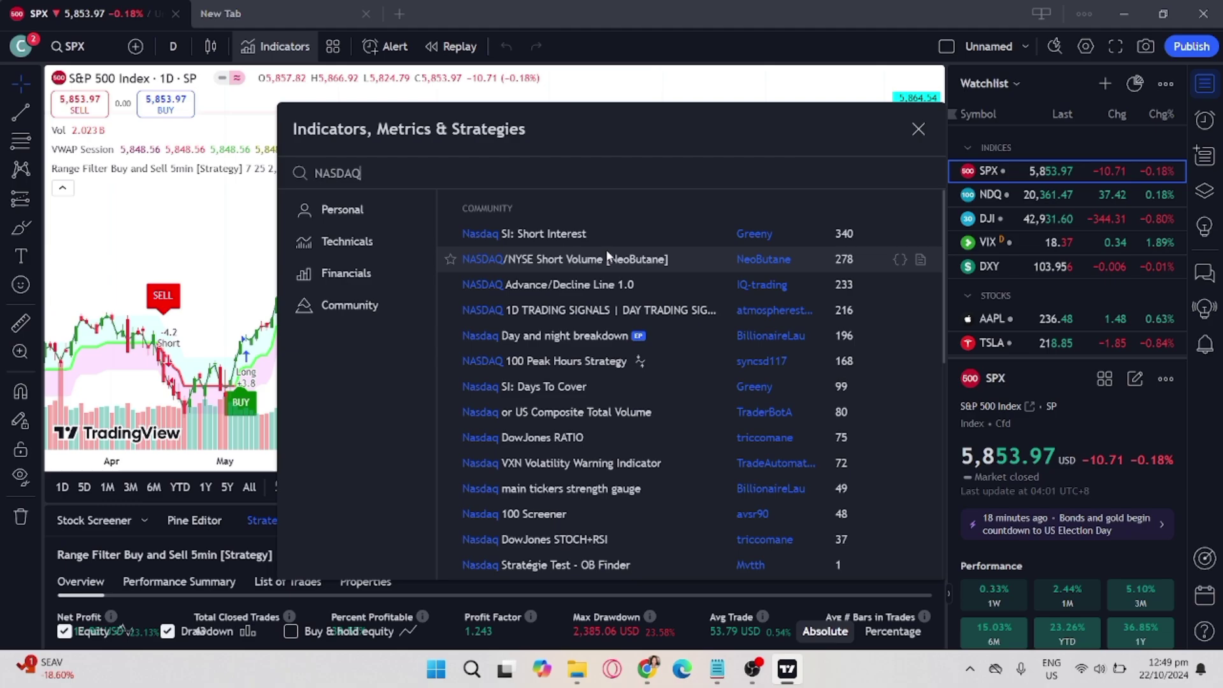
scroll(623, 240, "down", 2)
scroll(626, 235, "down", 1)
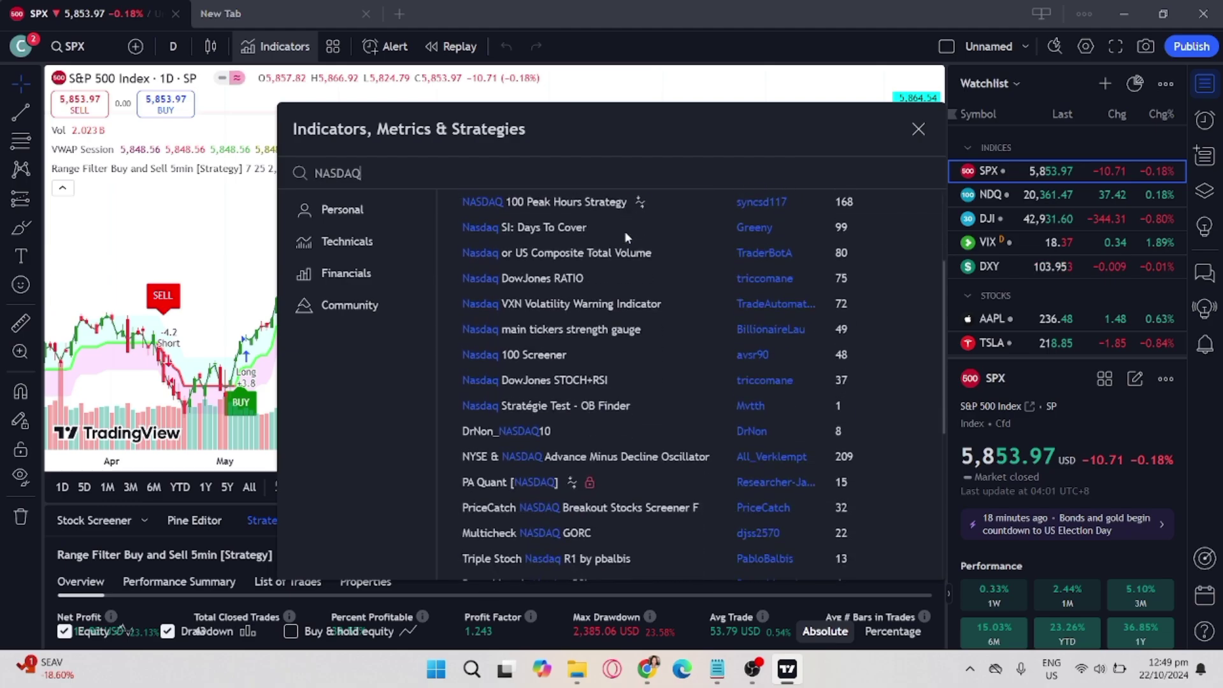
scroll(626, 235, "down", 2)
scroll(626, 235, "down", 2)
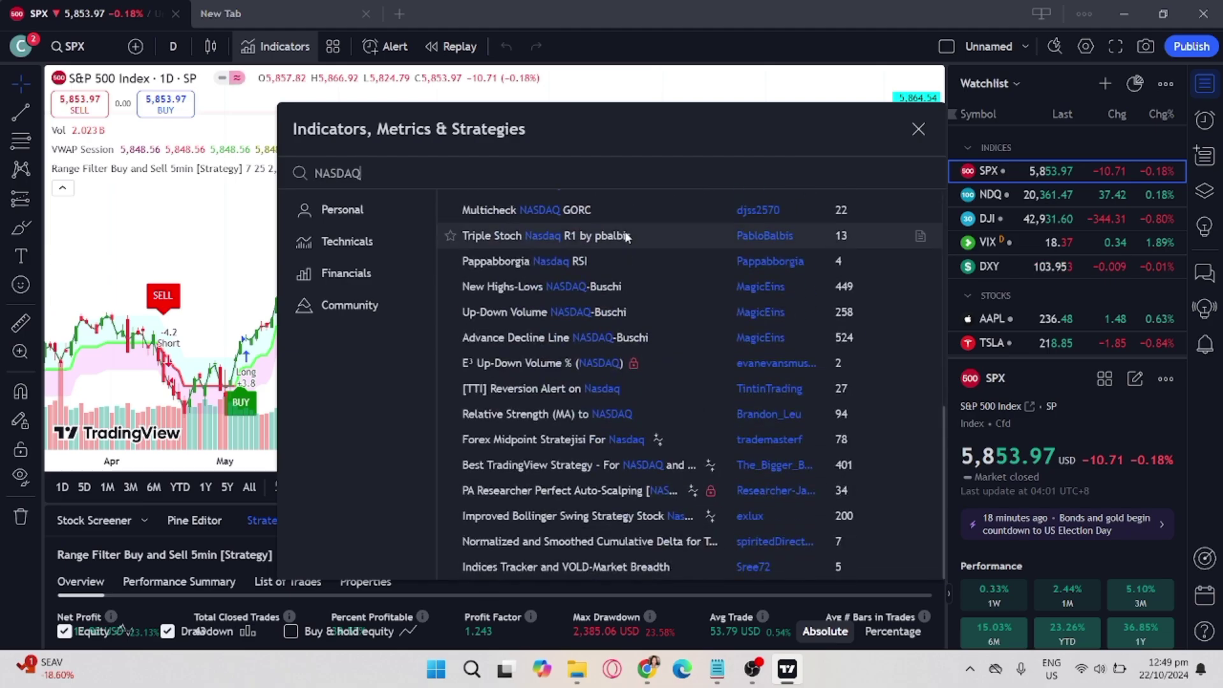
scroll(626, 235, "up", 1)
scroll(626, 235, "up", 3)
scroll(624, 230, "up", 3)
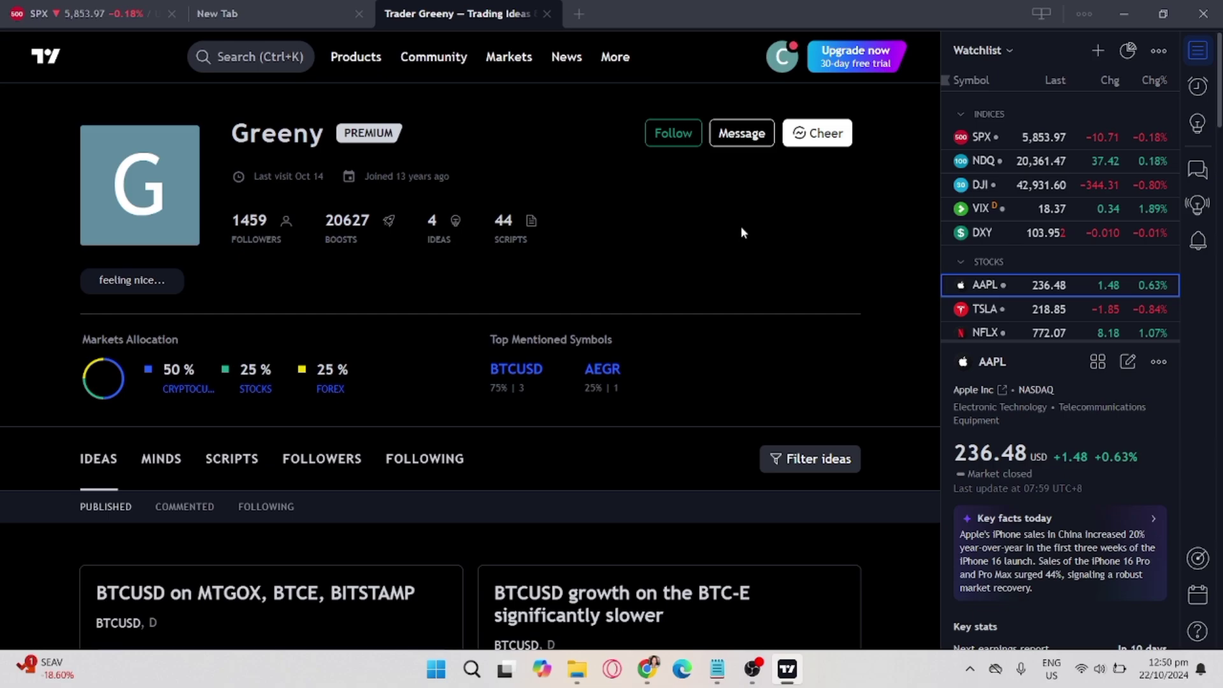
scroll(459, 327, "down", 2)
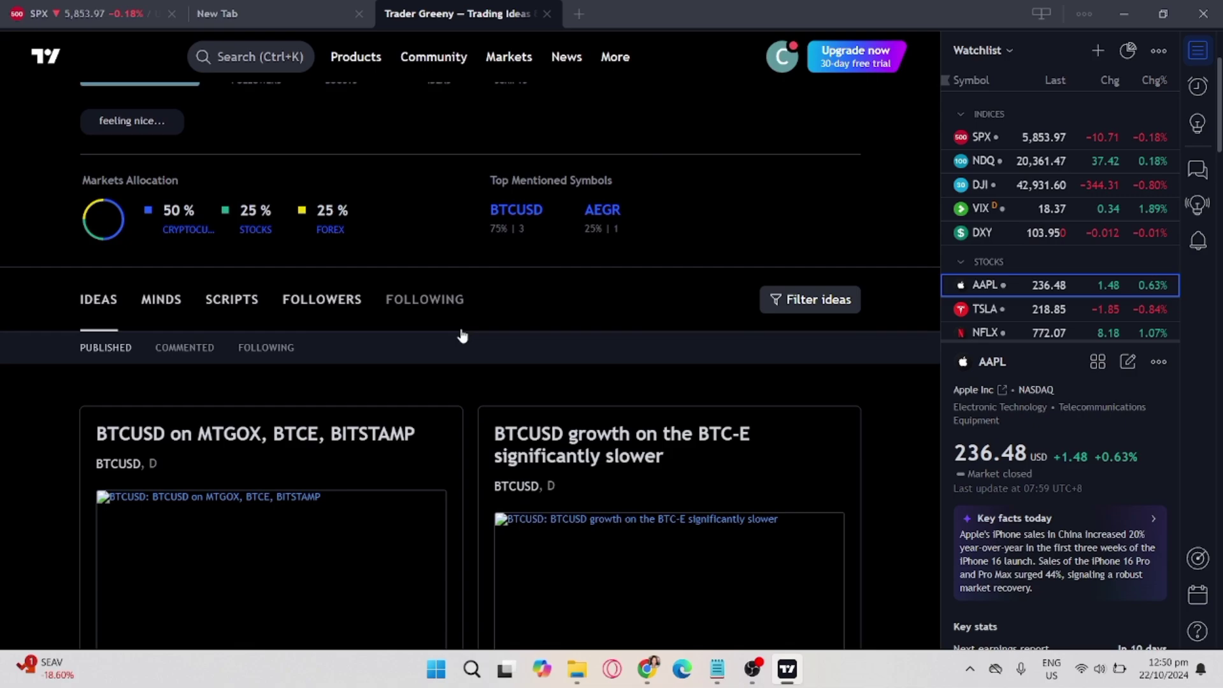
scroll(462, 336, "down", 2)
scroll(462, 335, "up", 4)
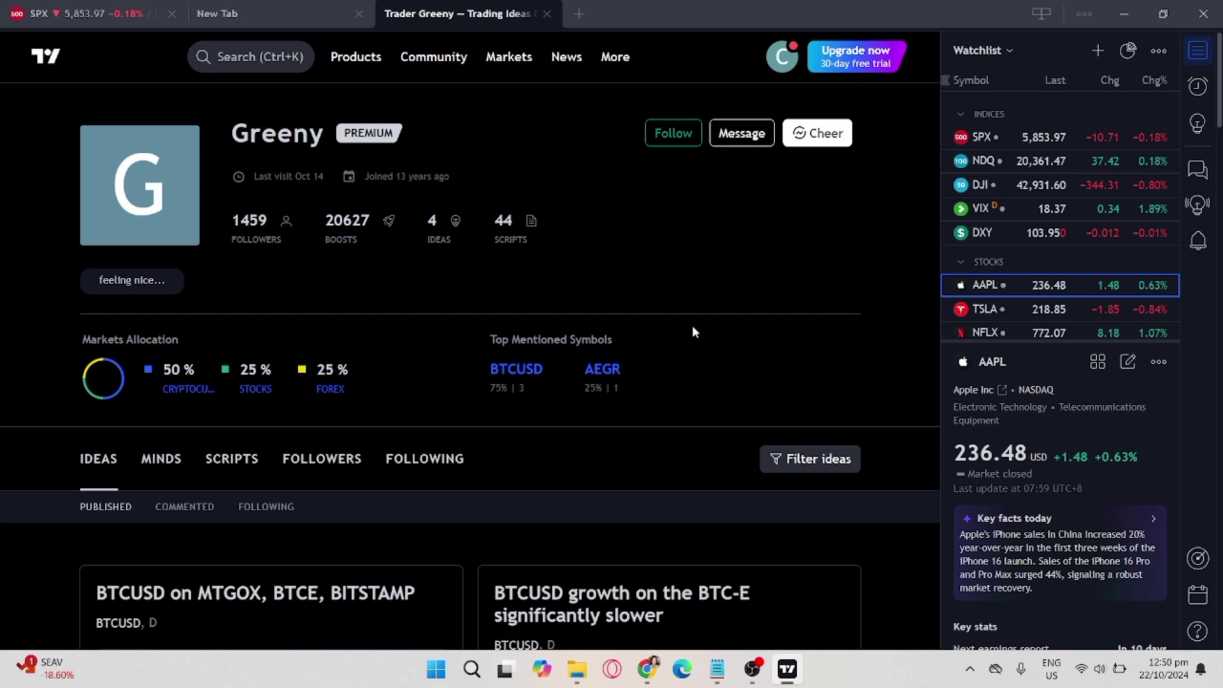
scroll(693, 332, "down", 5)
scroll(693, 332, "down", 4)
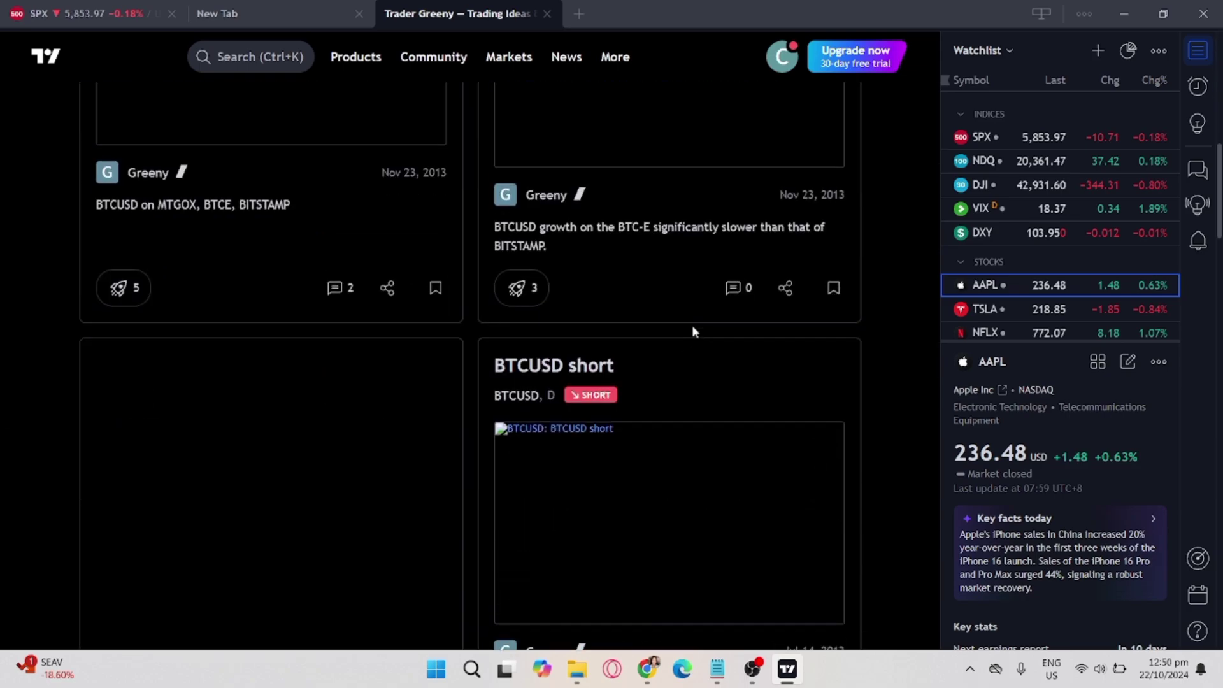
scroll(692, 332, "up", 5)
scroll(693, 332, "up", 2)
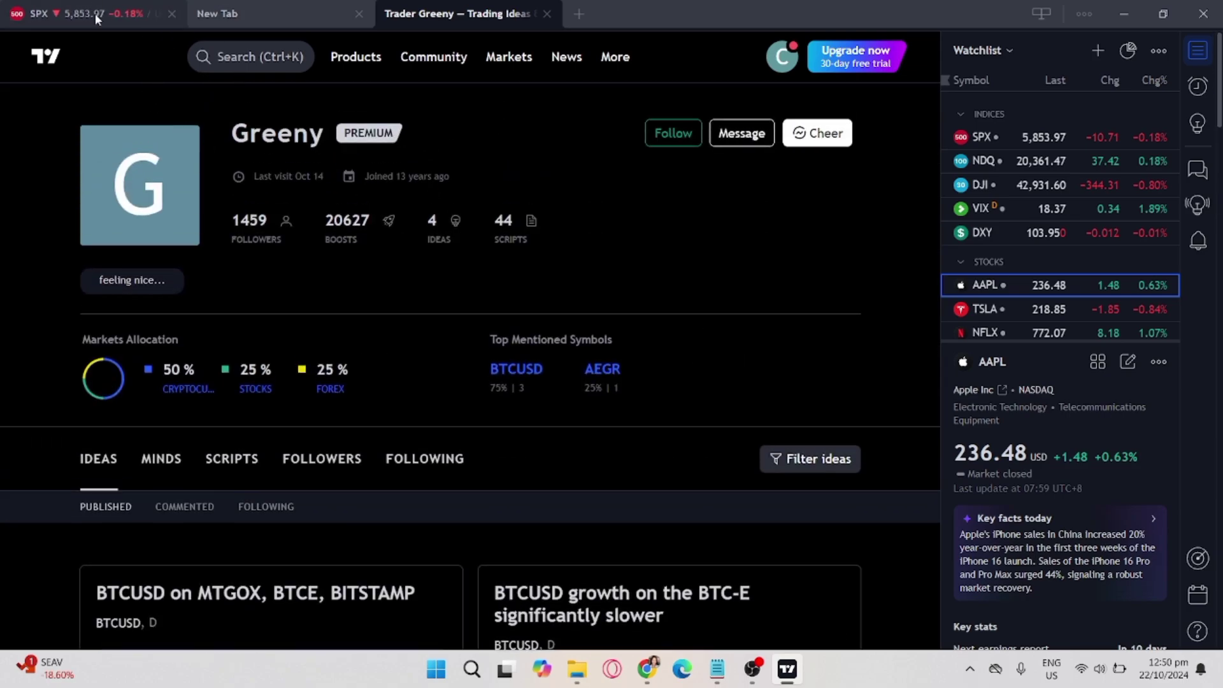
scroll(451, 341, "down", 2)
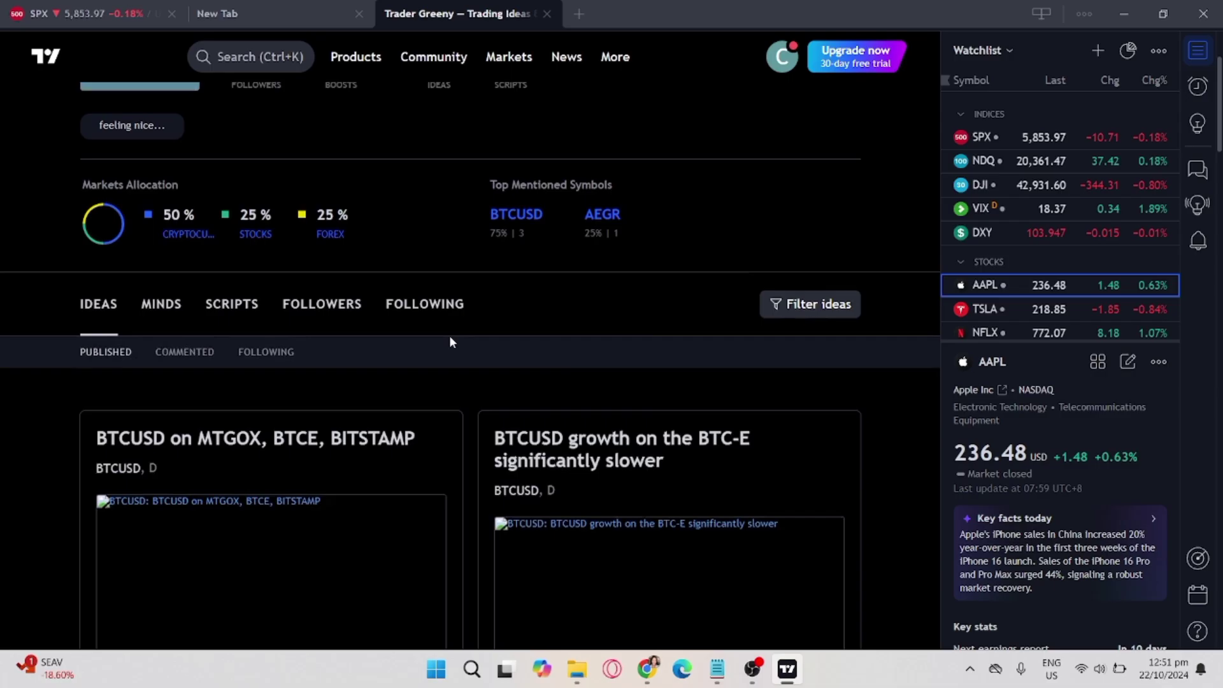